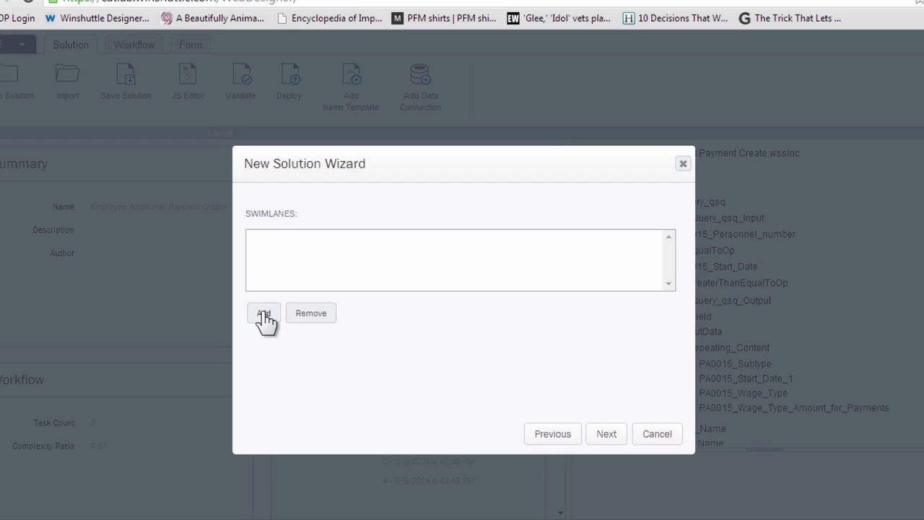
- Add a swimlane of type Person, assign it to a user from the list, and name it Manager
{"action": "left_click", "coordinate": [264, 316]}
{"action": "left_click", "coordinate": [305, 243]}
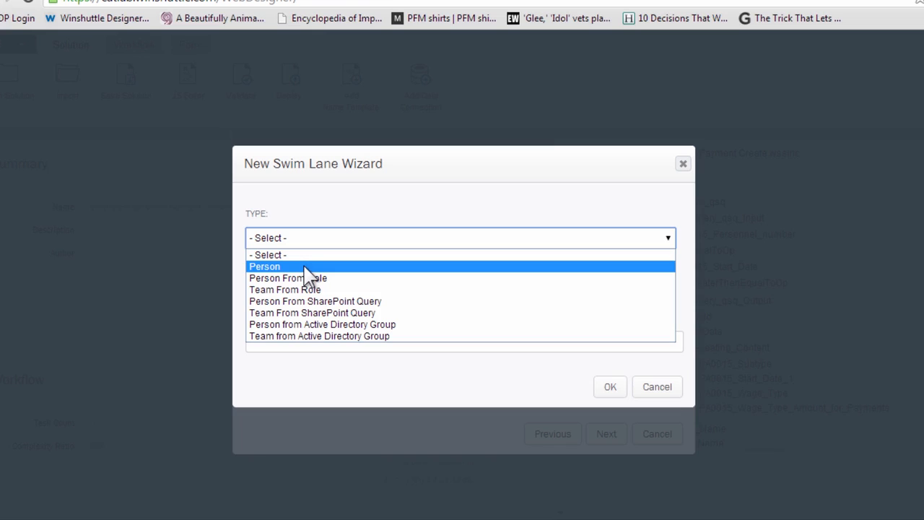
{"action": "left_click", "coordinate": [304, 268]}
{"action": "left_click", "coordinate": [310, 289]}
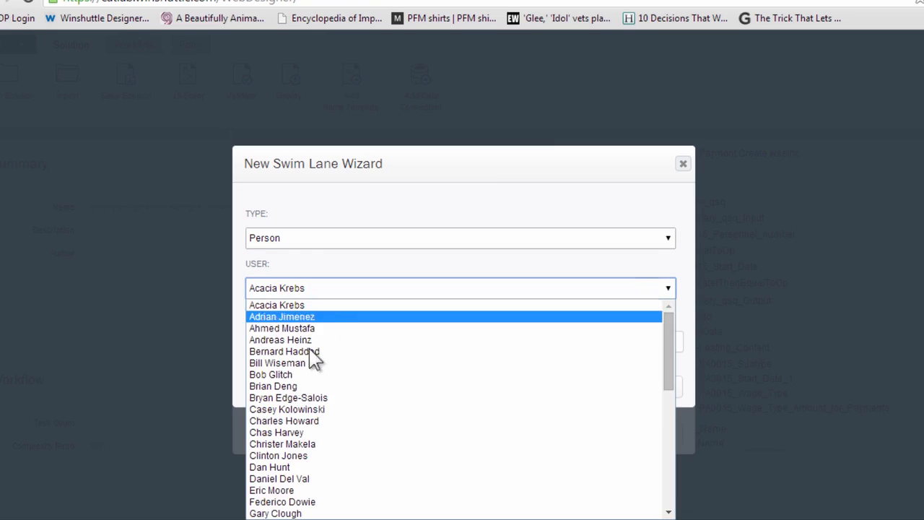
{"action": "scroll", "coordinate": [316, 386], "scroll_direction": "down", "scroll_amount": 5}
{"action": "left_click", "coordinate": [310, 479]}
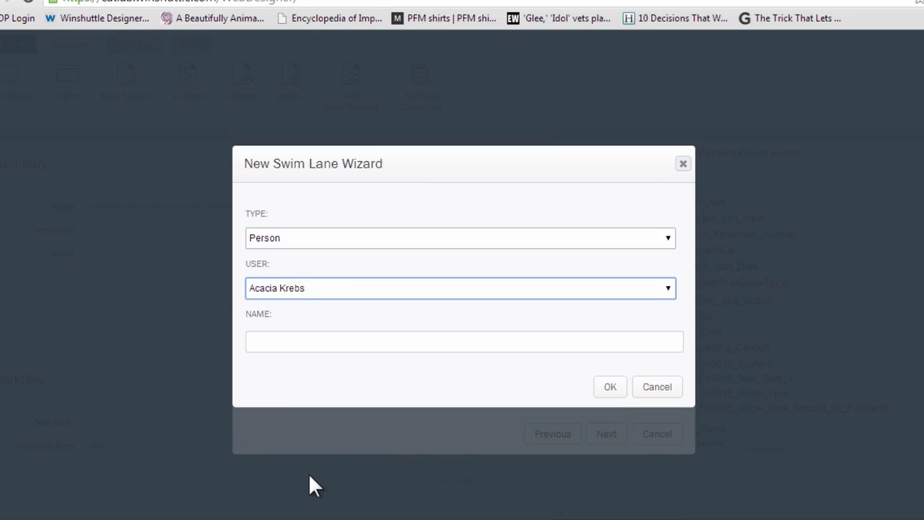
{"action": "left_click", "coordinate": [296, 338]}
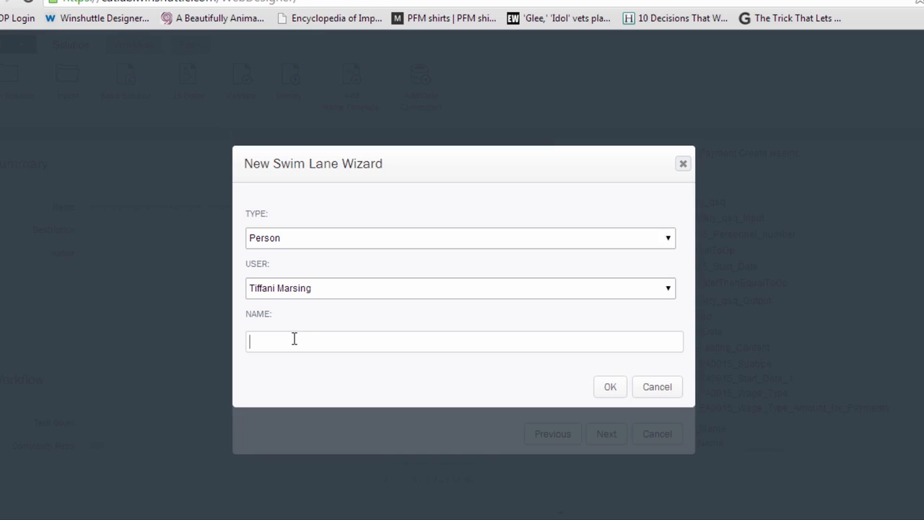
{"action": "type", "text": "Manager"}
{"action": "left_click", "coordinate": [615, 388]}
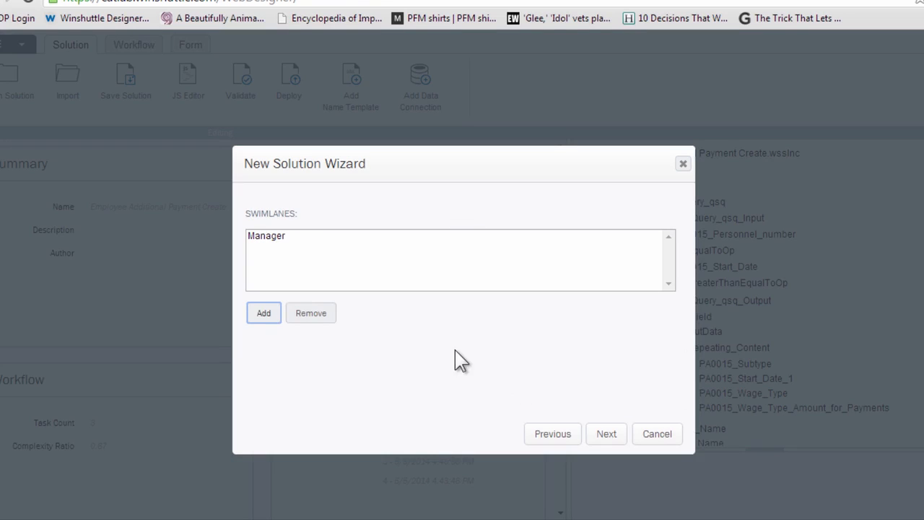
- Add a Person From Role swimlane using the Winshuttle US Owners role and name it Shared Services
{"action": "left_click", "coordinate": [266, 315]}
{"action": "left_click", "coordinate": [307, 240]}
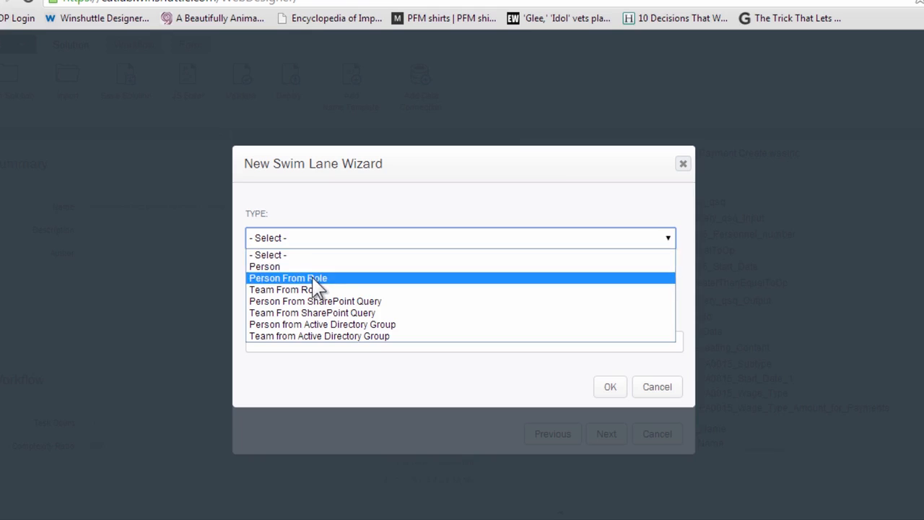
{"action": "left_click", "coordinate": [314, 280]}
{"action": "left_click", "coordinate": [310, 292]}
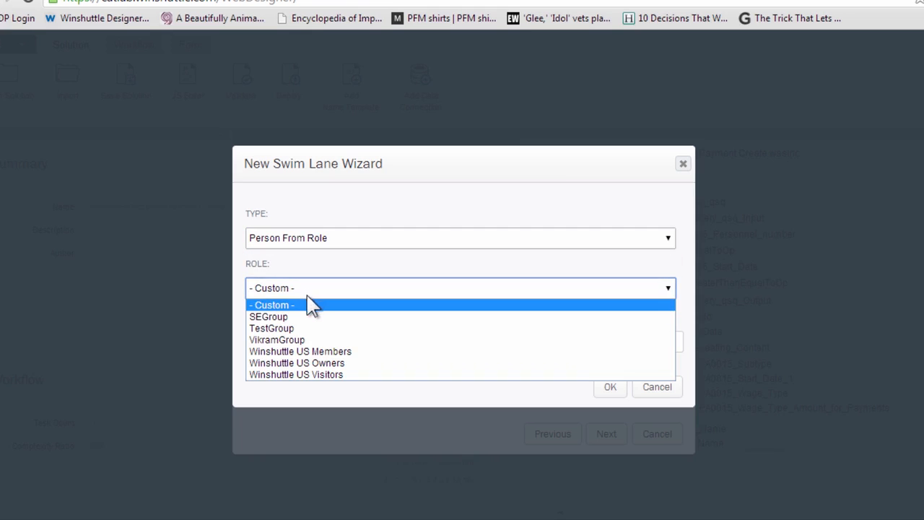
{"action": "left_click", "coordinate": [315, 363]}
{"action": "left_click", "coordinate": [315, 346]}
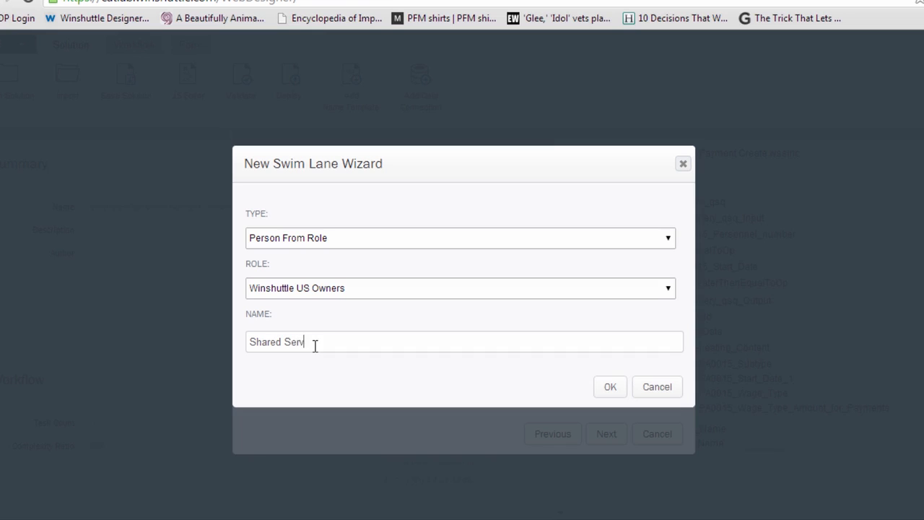
{"action": "left_click", "coordinate": [610, 387]}
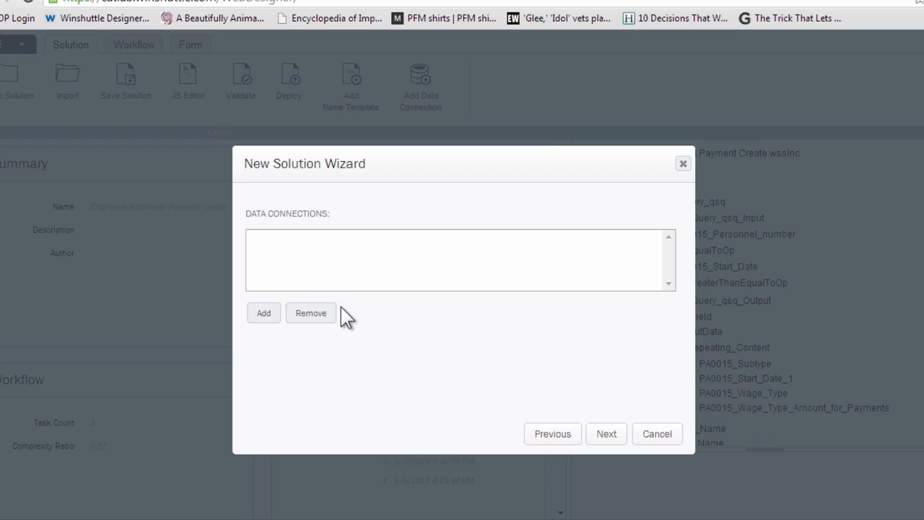
- Skip the data connections, import the MM02UpdateMaterial.TxR transaction script, and finish the New Solution Wizard
{"action": "left_click", "coordinate": [604, 435]}
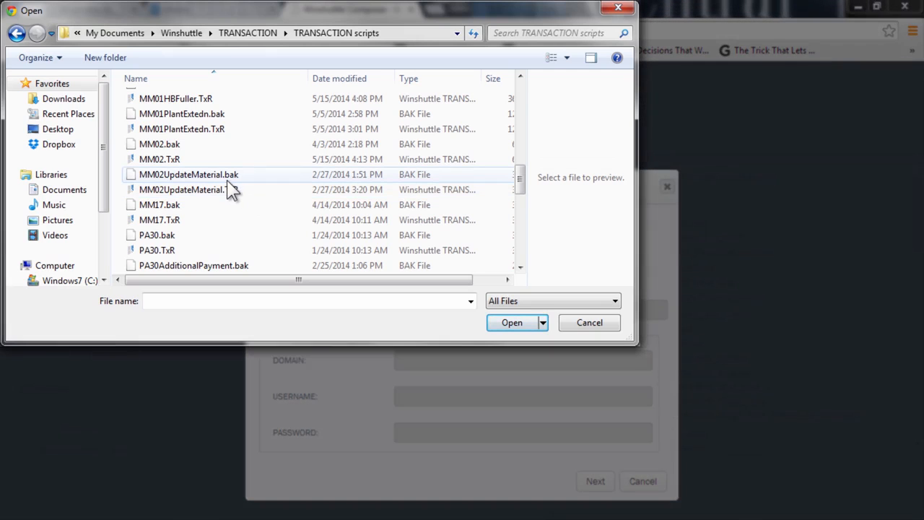
{"action": "double_click", "coordinate": [227, 189]}
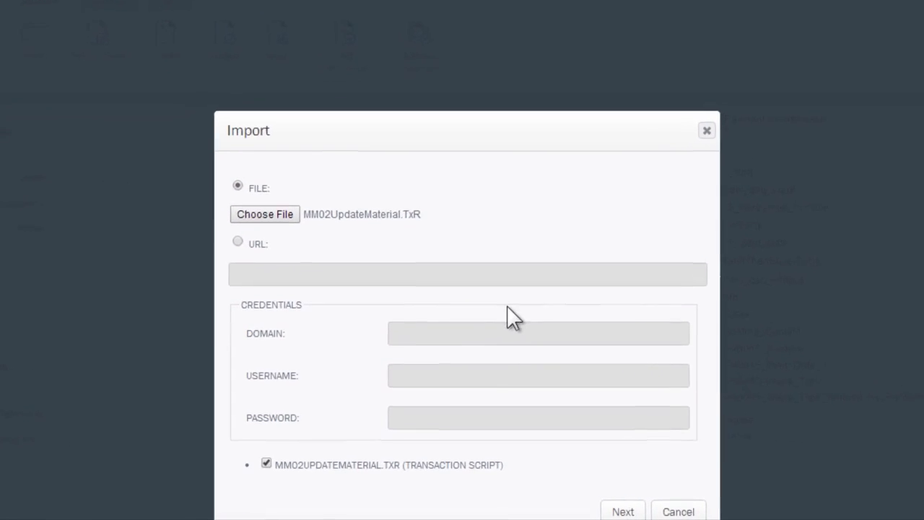
{"action": "left_click", "coordinate": [634, 510]}
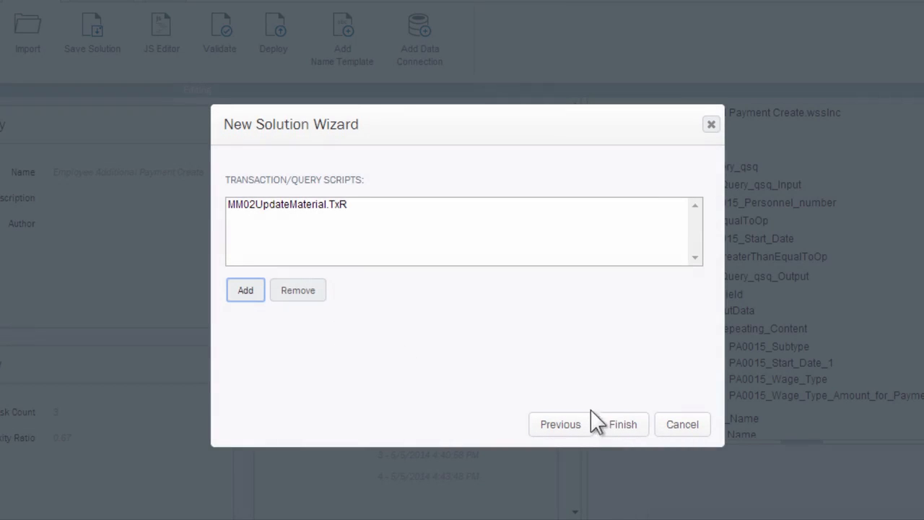
{"action": "left_click", "coordinate": [621, 426]}
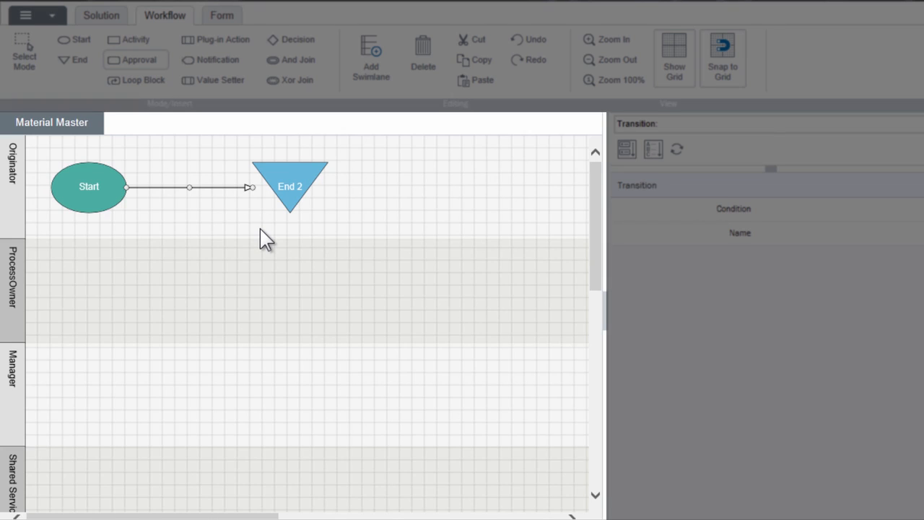
- Delete the transition between the Start and End 2 nodes in the Material Master workflow
{"action": "left_click", "coordinate": [261, 229]}
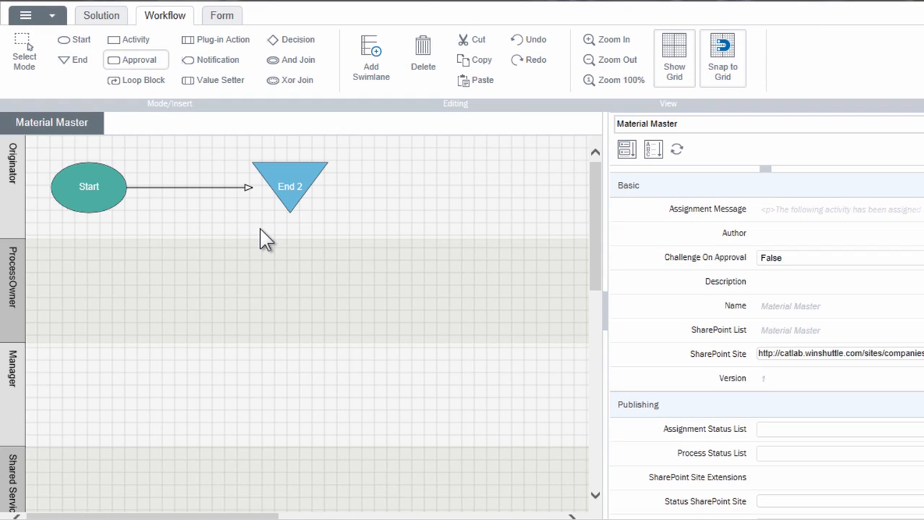
{"action": "left_click", "coordinate": [193, 189]}
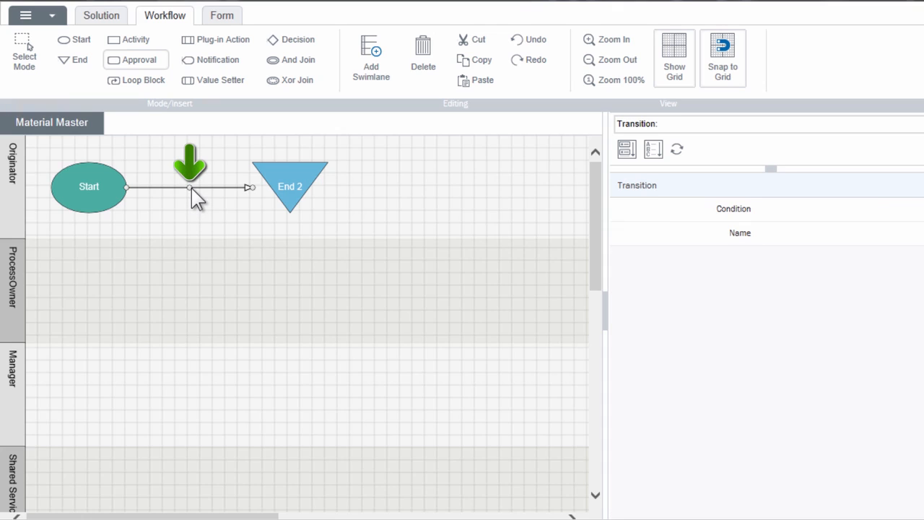
{"action": "key", "text": "Delete"}
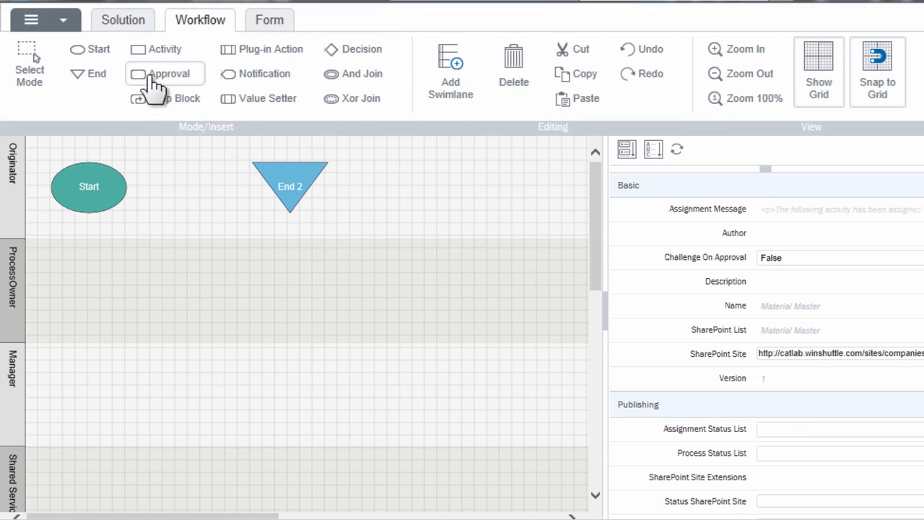
- Add an Approval node to the Manager swimlane and connect the Start node to it
{"action": "left_click", "coordinate": [187, 81]}
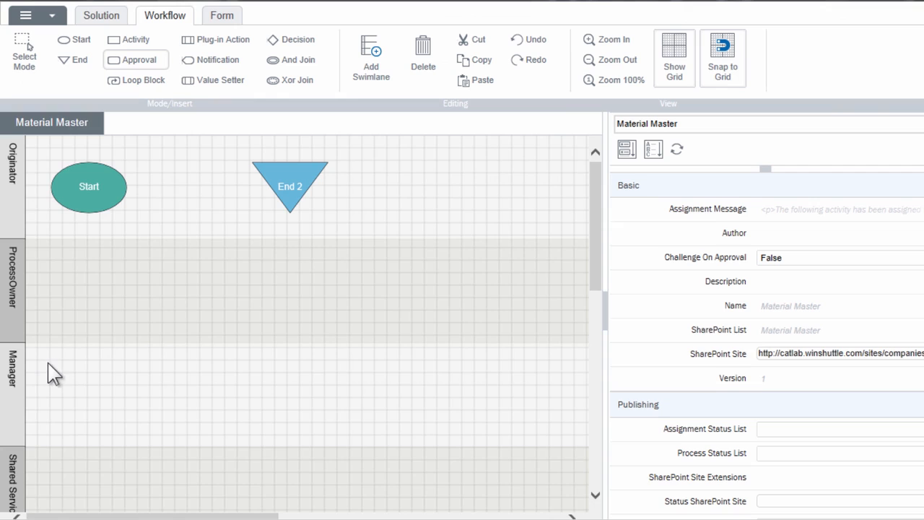
{"action": "left_click", "coordinate": [133, 410]}
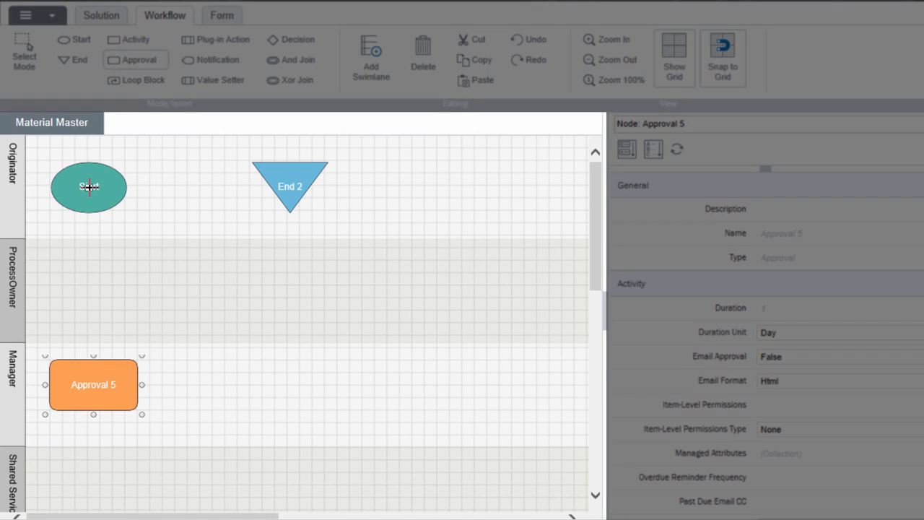
{"action": "left_click_drag", "start_coordinate": [89, 186], "coordinate": [93, 383]}
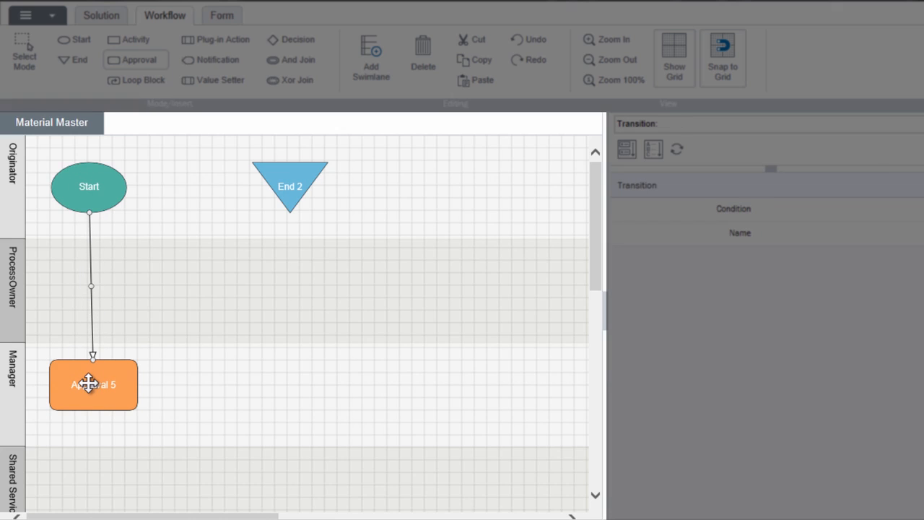
- Connect the Approval node to End 2 and set End 2's disposition to Rejected
{"action": "left_click", "coordinate": [88, 383]}
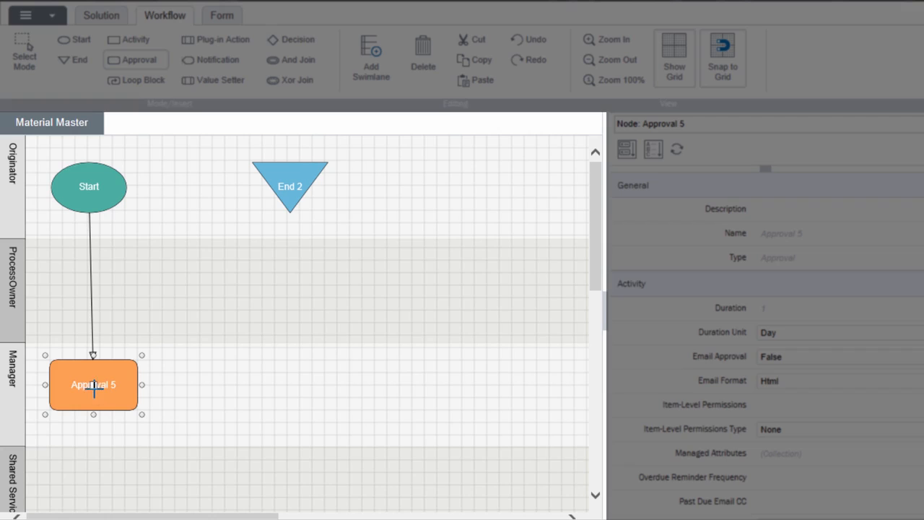
{"action": "left_click_drag", "start_coordinate": [92, 387], "coordinate": [294, 185]}
{"action": "left_click", "coordinate": [295, 185]}
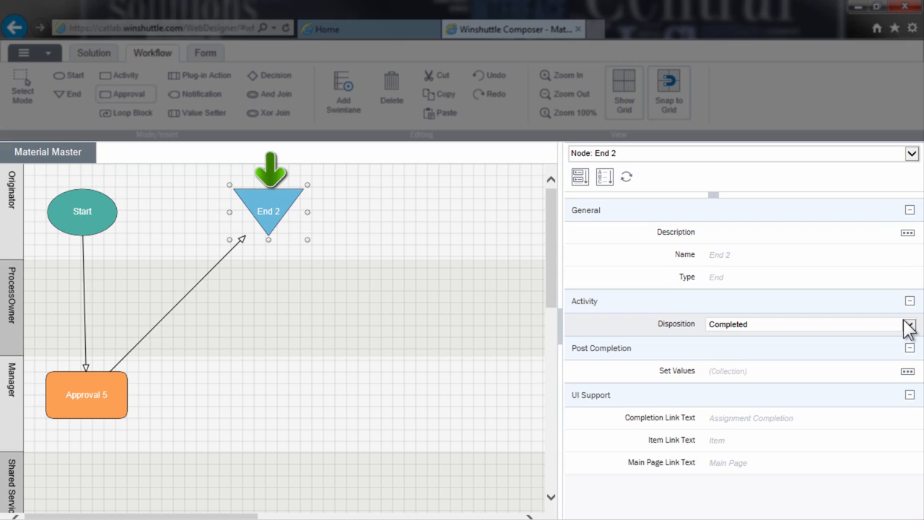
{"action": "left_click", "coordinate": [909, 325]}
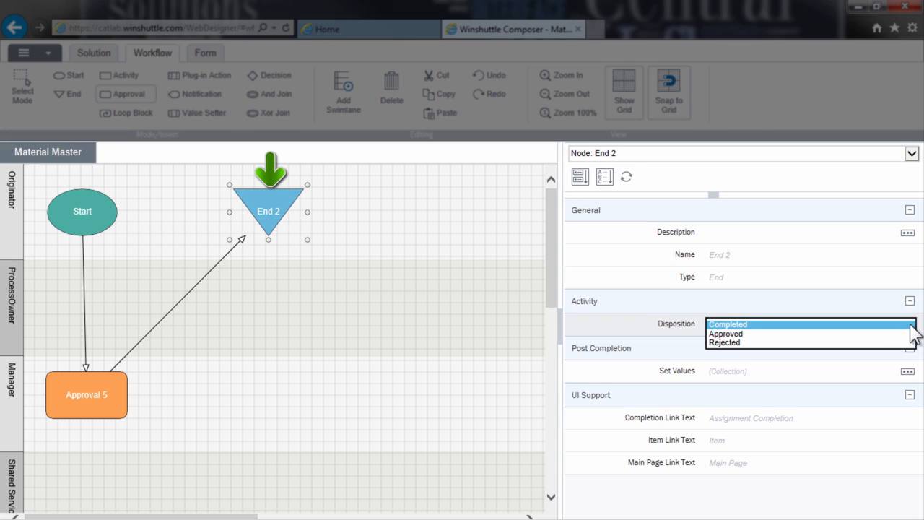
{"action": "left_click", "coordinate": [875, 342]}
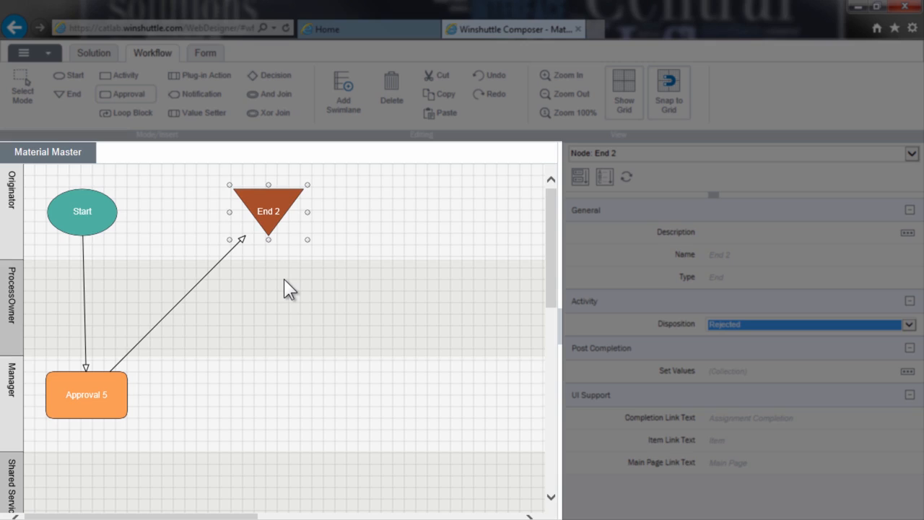
- Set the condition of the transition from the Approval node to End 2 to Rejected("Approval 5")
{"action": "left_click", "coordinate": [192, 292]}
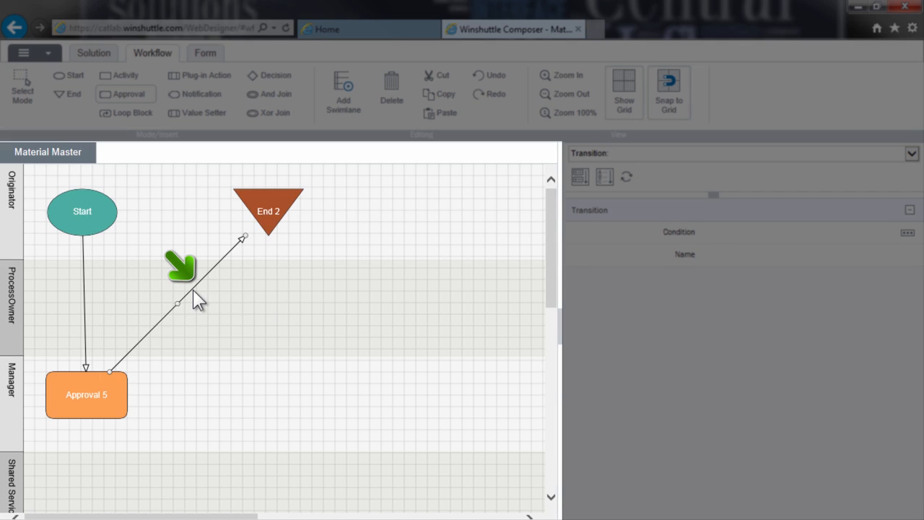
{"action": "right_click", "coordinate": [192, 290]}
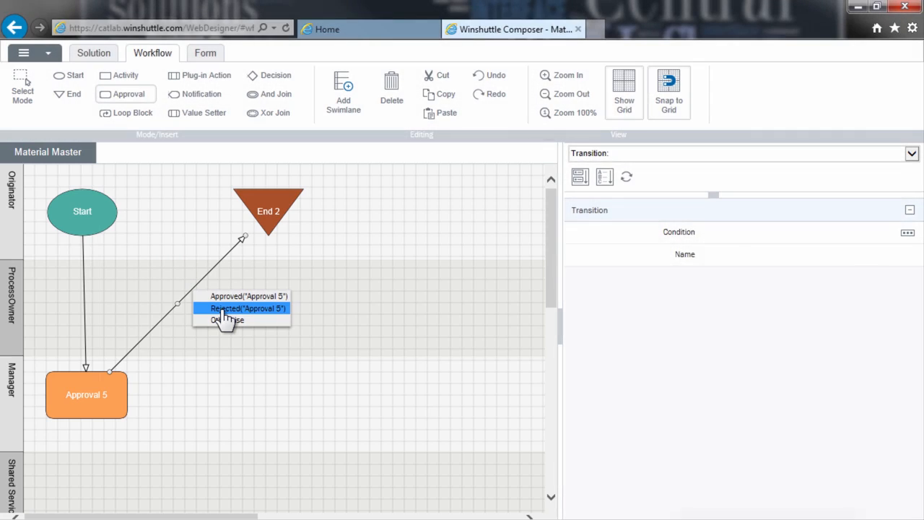
{"action": "left_click", "coordinate": [223, 309]}
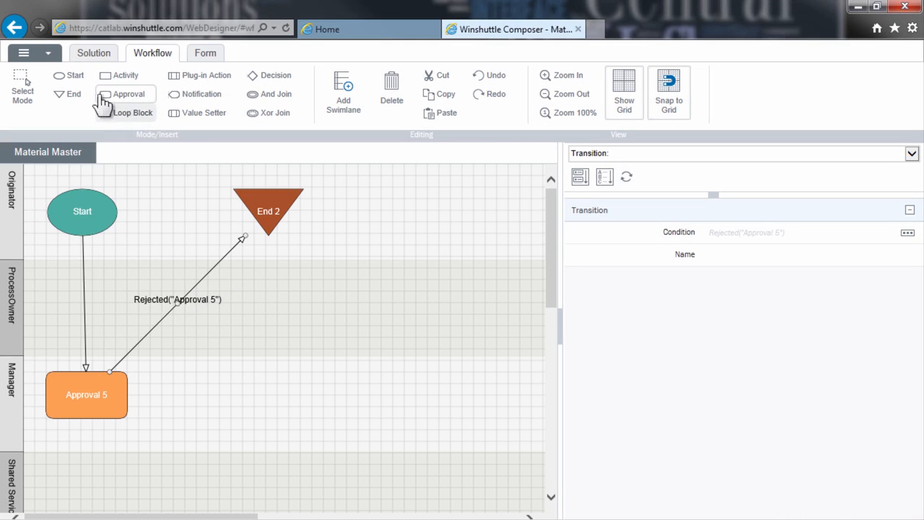
- Add a second End node to the Manager swimlane and connect the Approval node to it
{"action": "left_click", "coordinate": [67, 94]}
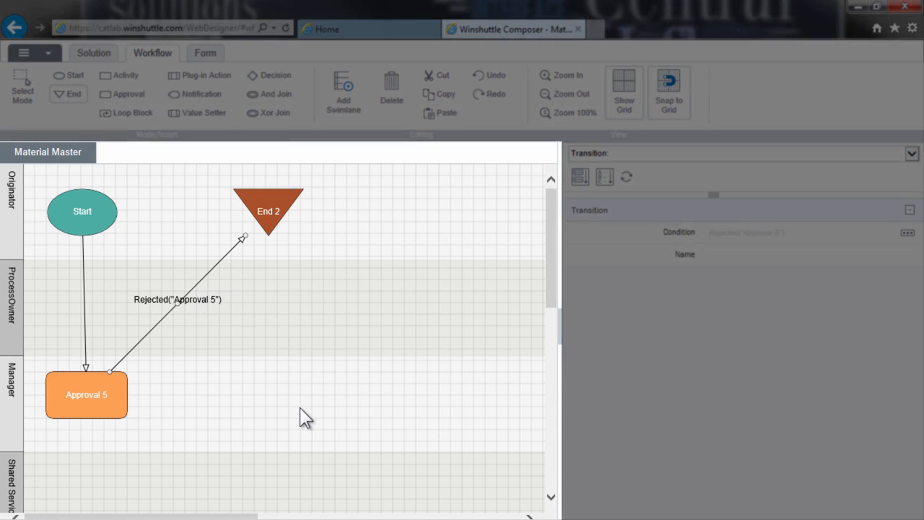
{"action": "left_click", "coordinate": [299, 410]}
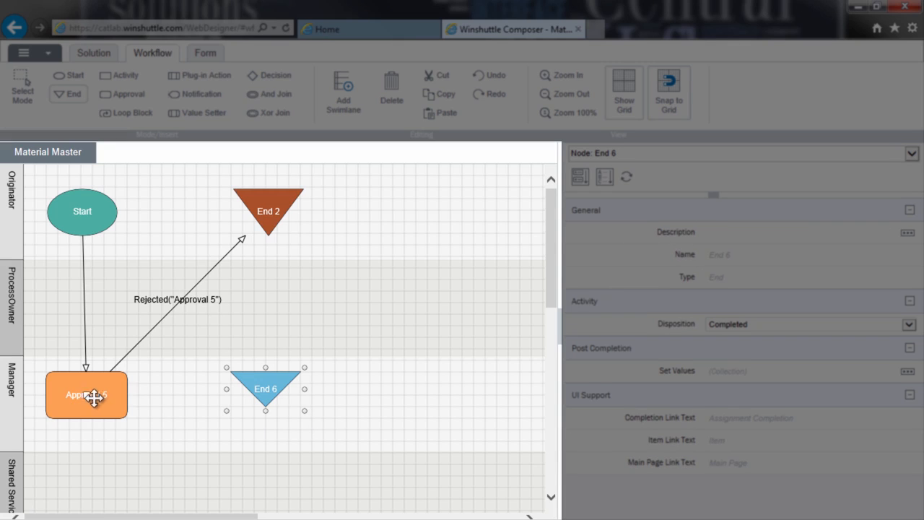
{"action": "left_click_drag", "start_coordinate": [83, 389], "coordinate": [266, 388]}
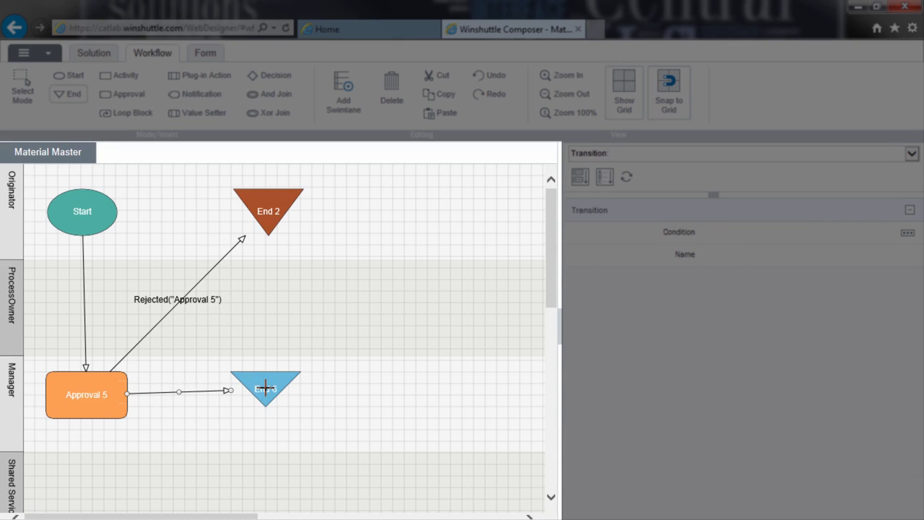
- Set the transition to the Manager swimlane's End node to Approved("Approval 5") and that node's disposition to Approved
{"action": "left_click", "coordinate": [177, 391]}
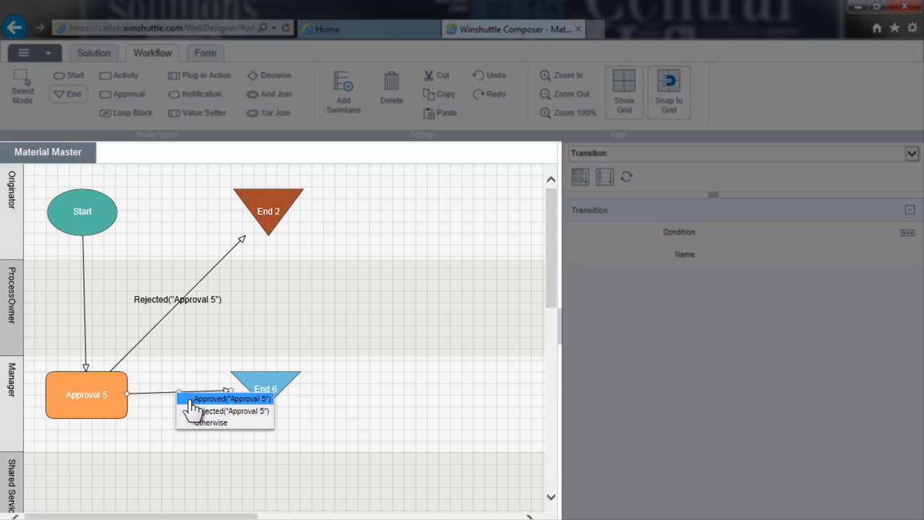
{"action": "left_click", "coordinate": [191, 400]}
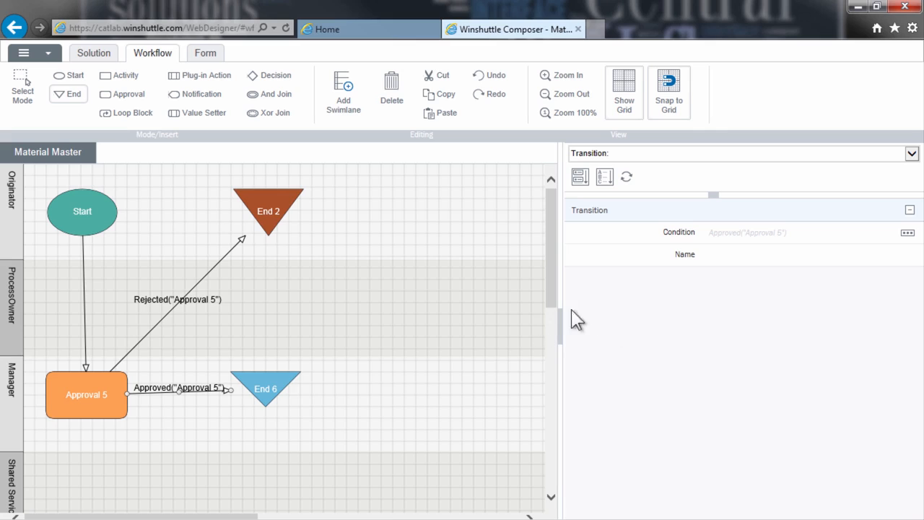
{"action": "left_click", "coordinate": [285, 381]}
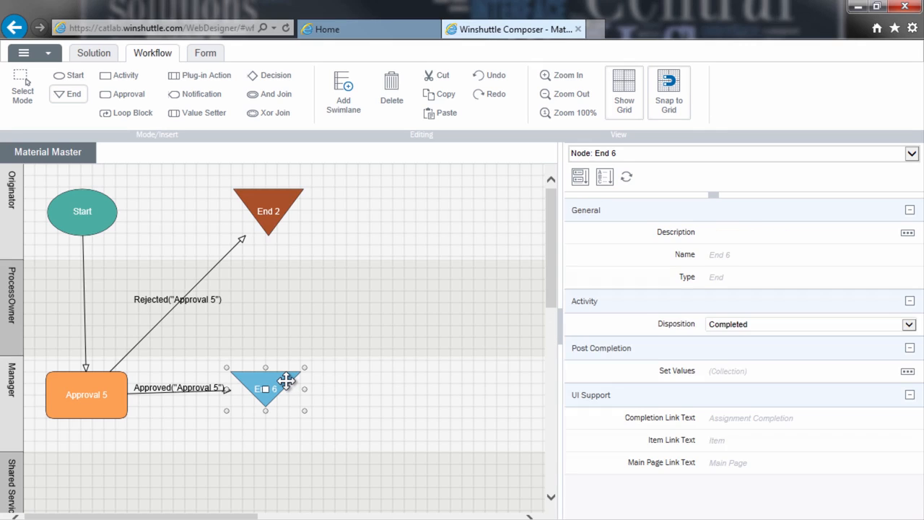
{"action": "left_click", "coordinate": [909, 324]}
{"action": "left_click", "coordinate": [902, 335]}
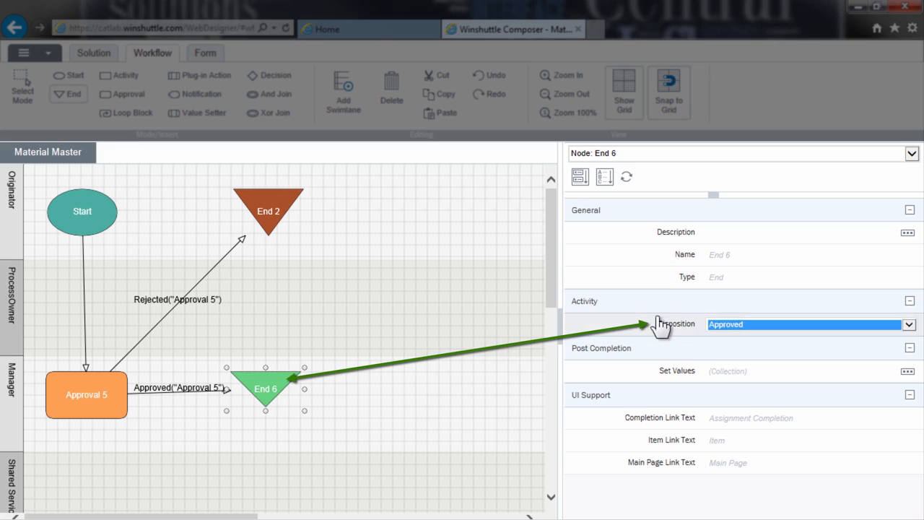
{"action": "left_click", "coordinate": [352, 396]}
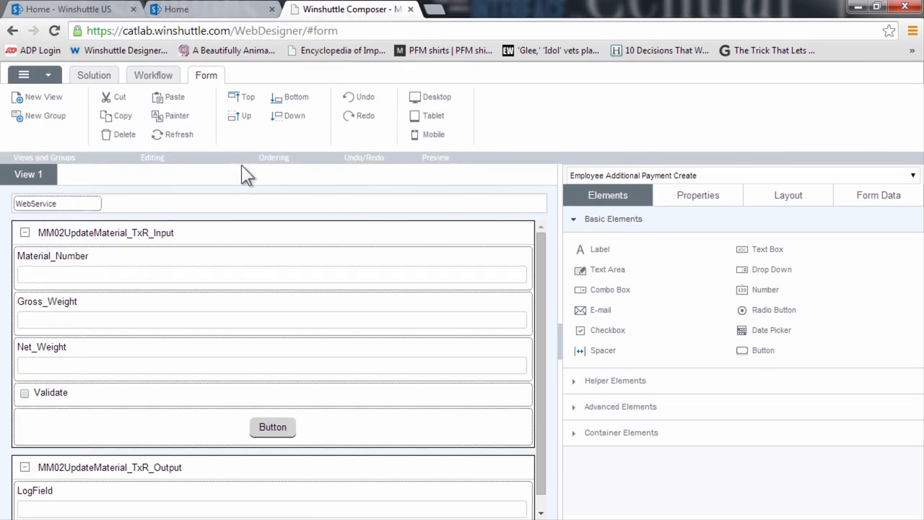
{"action": "scroll", "coordinate": [206, 295], "scroll_direction": "down", "scroll_amount": 1}
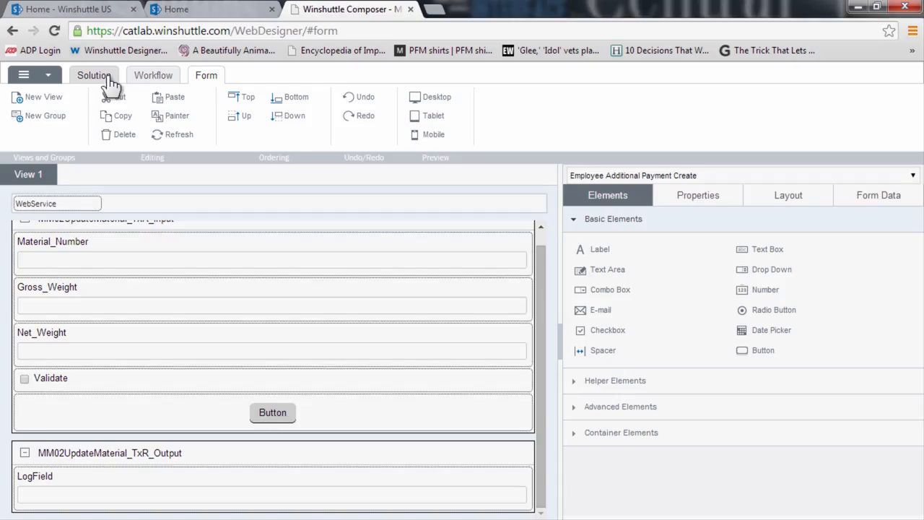
- Deploy the Material Master solution using the Default deployment profile with the option to republish scripts
{"action": "left_click", "coordinate": [93, 77]}
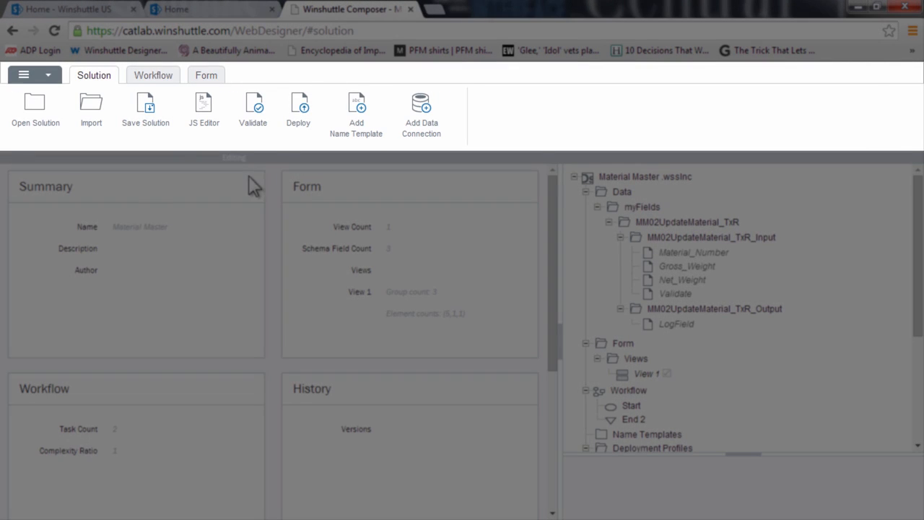
{"action": "left_click", "coordinate": [299, 107]}
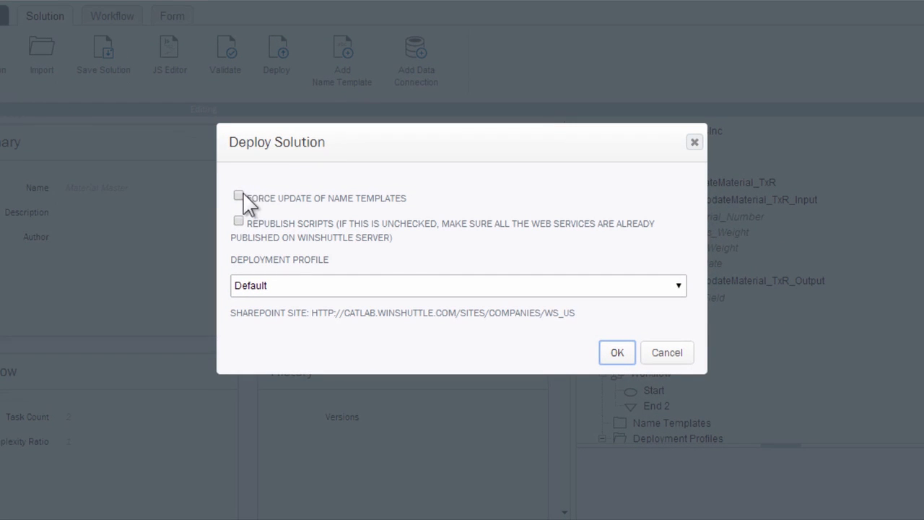
{"action": "left_click", "coordinate": [238, 220]}
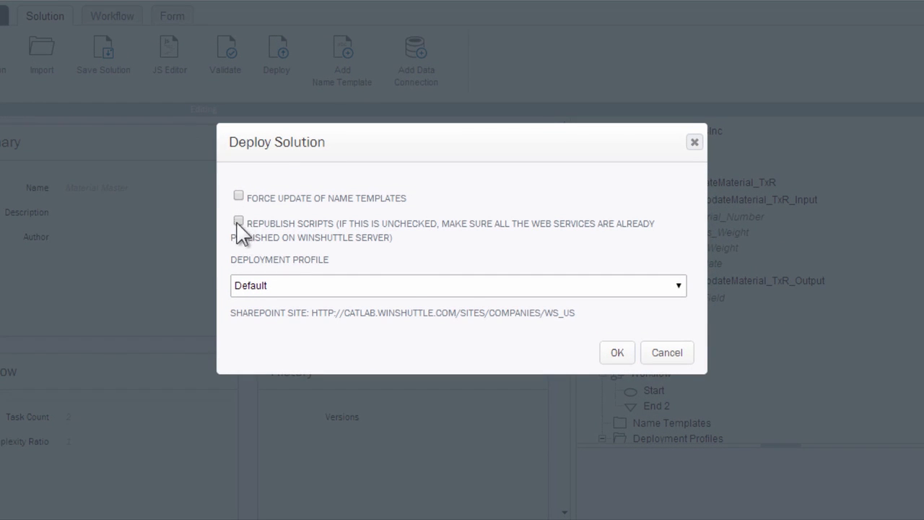
{"action": "left_click", "coordinate": [615, 358]}
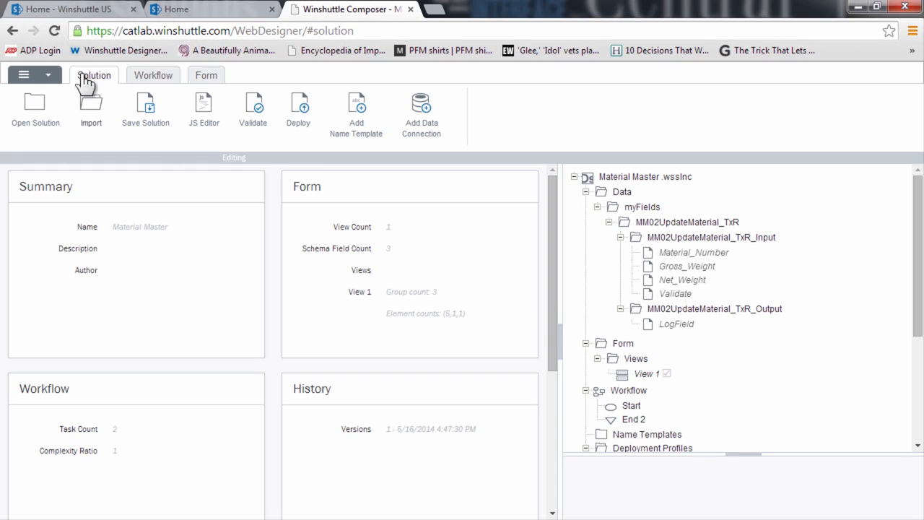
- Switch to the deployed form on the Winshuttle US site and enter Material_Number 1000-1000, Gross_Weight 13 and Net_Weight 13
{"action": "left_click", "coordinate": [65, 9]}
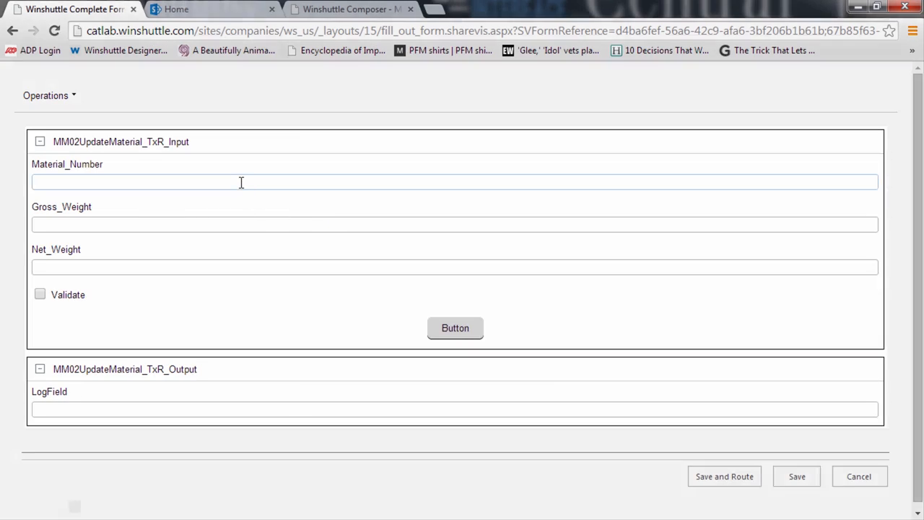
{"action": "left_click", "coordinate": [241, 181]}
{"action": "type", "text": "1000-1000"}
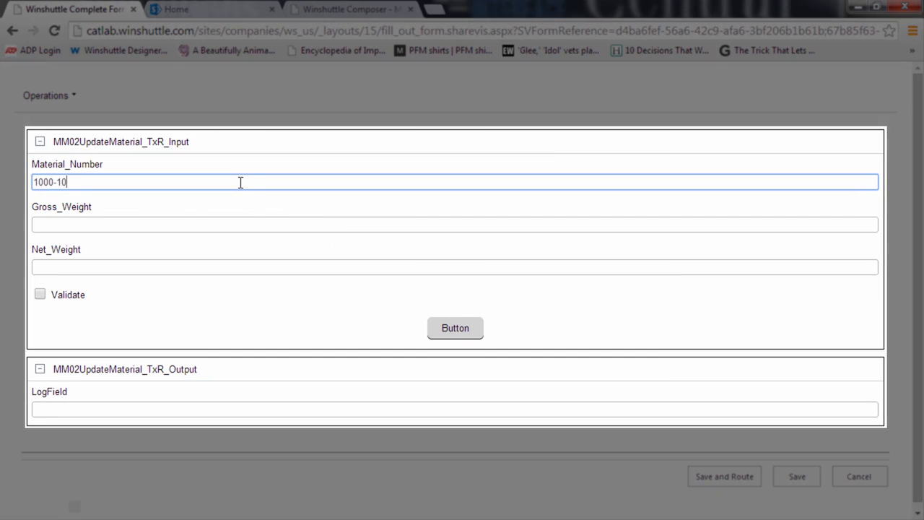
{"action": "left_click", "coordinate": [249, 223]}
{"action": "type", "text": "13"}
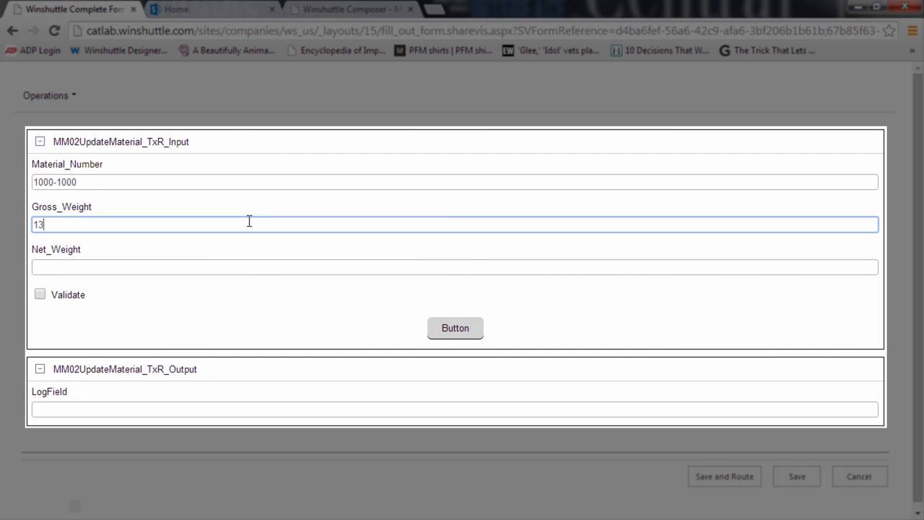
{"action": "left_click", "coordinate": [247, 265]}
{"action": "type", "text": "13"}
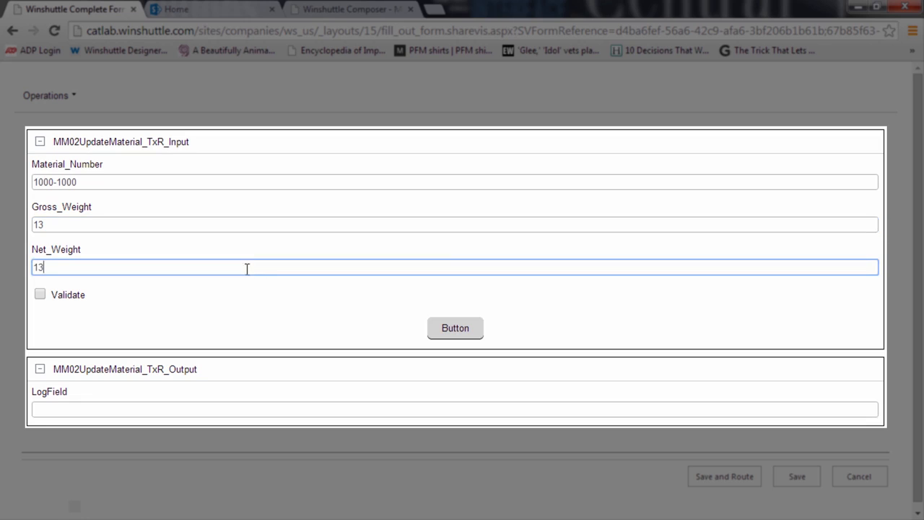
- Run the form's web service once with Validate enabled, and again with Validate disabled
{"action": "left_click", "coordinate": [40, 295]}
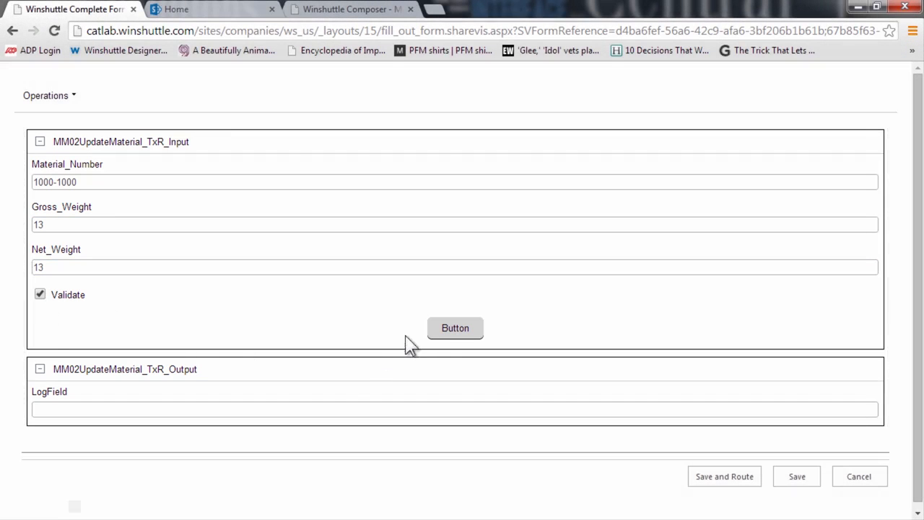
{"action": "left_click", "coordinate": [452, 332]}
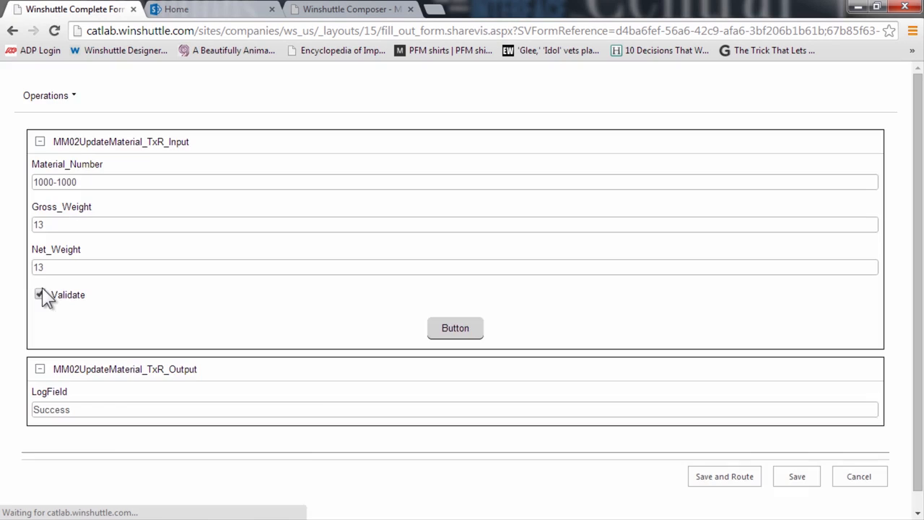
{"action": "left_click", "coordinate": [39, 294]}
{"action": "left_click", "coordinate": [455, 332]}
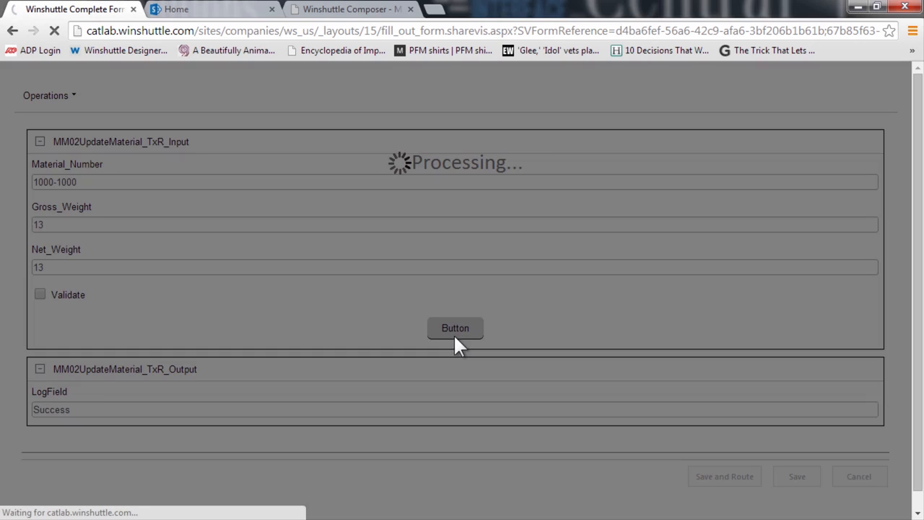